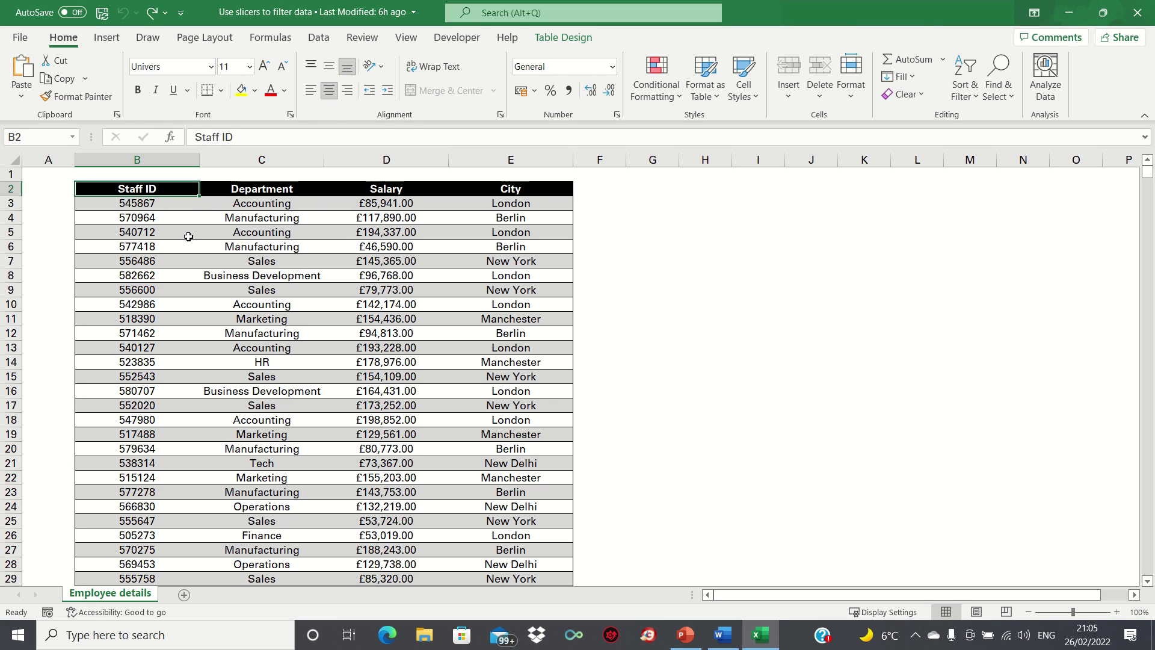
Step: Insert Department and City slicers for the Employee details table
{"action": "left_click", "coordinate": [106, 37]}
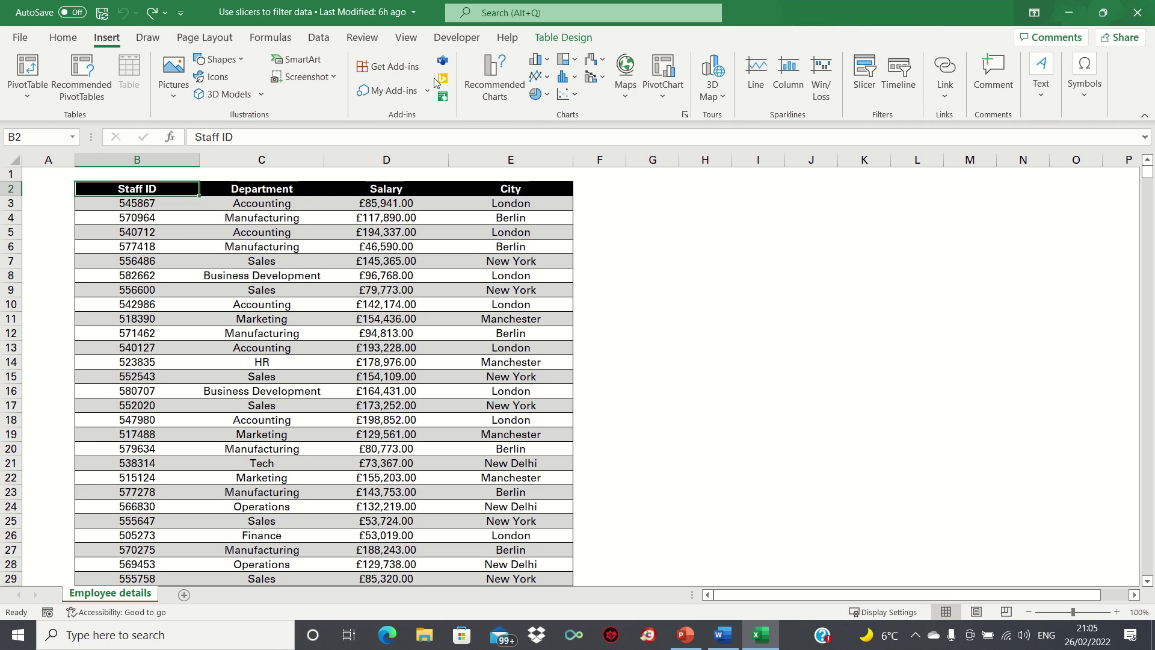
{"action": "left_click", "coordinate": [873, 80]}
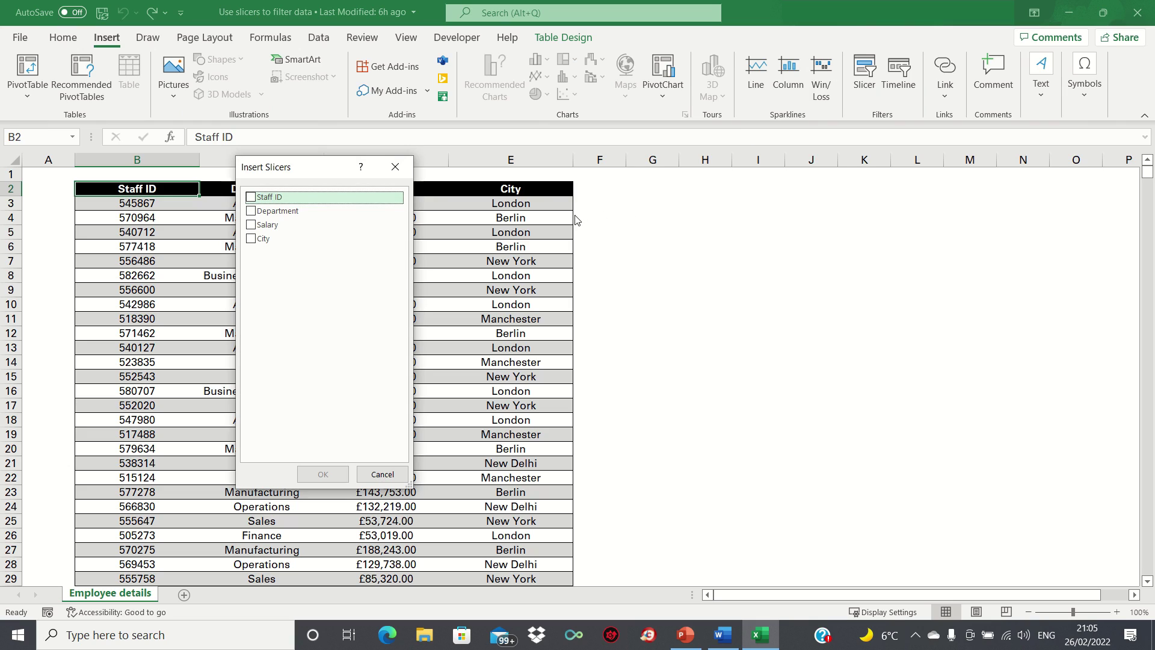
{"action": "left_click", "coordinate": [254, 213]}
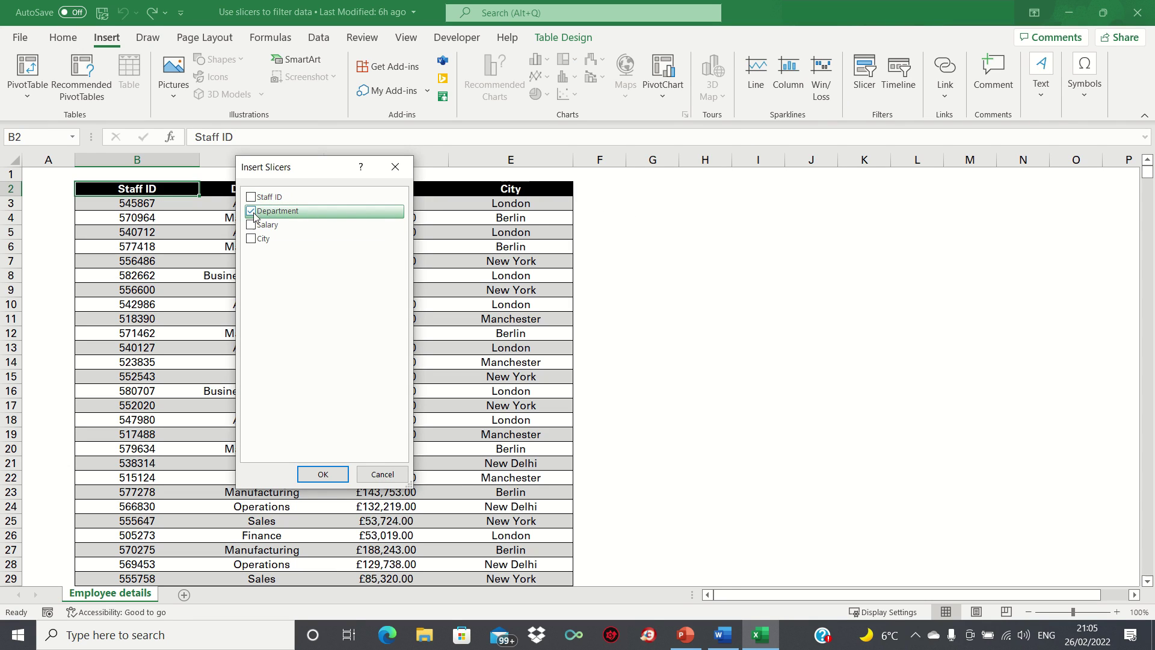
{"action": "left_click", "coordinate": [251, 240]}
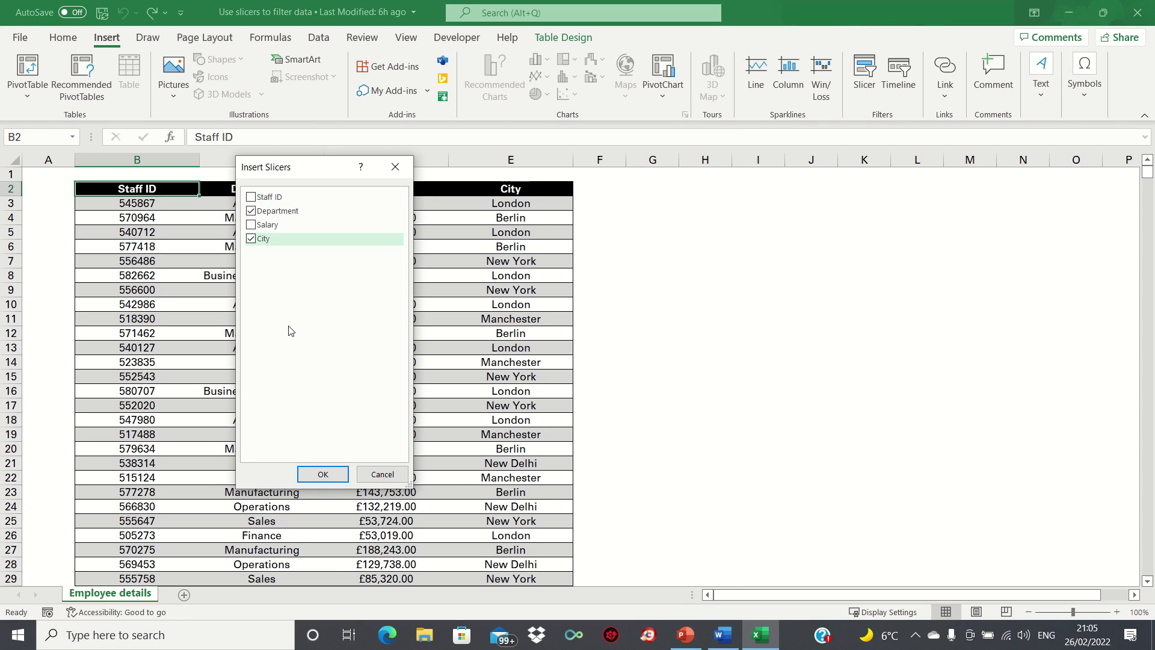
{"action": "left_click", "coordinate": [323, 473]}
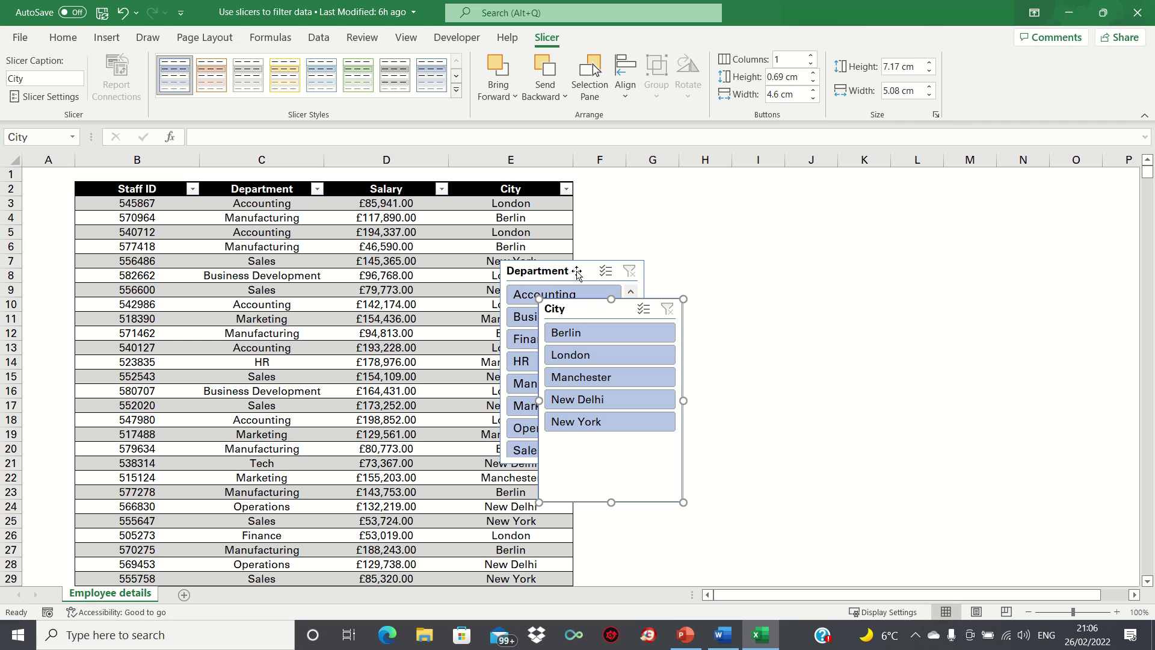
Step: Move the Department slicer to columns G–I and the City slicer to columns K–M
{"action": "left_click_drag", "start_coordinate": [577, 273], "coordinate": [701, 193]}
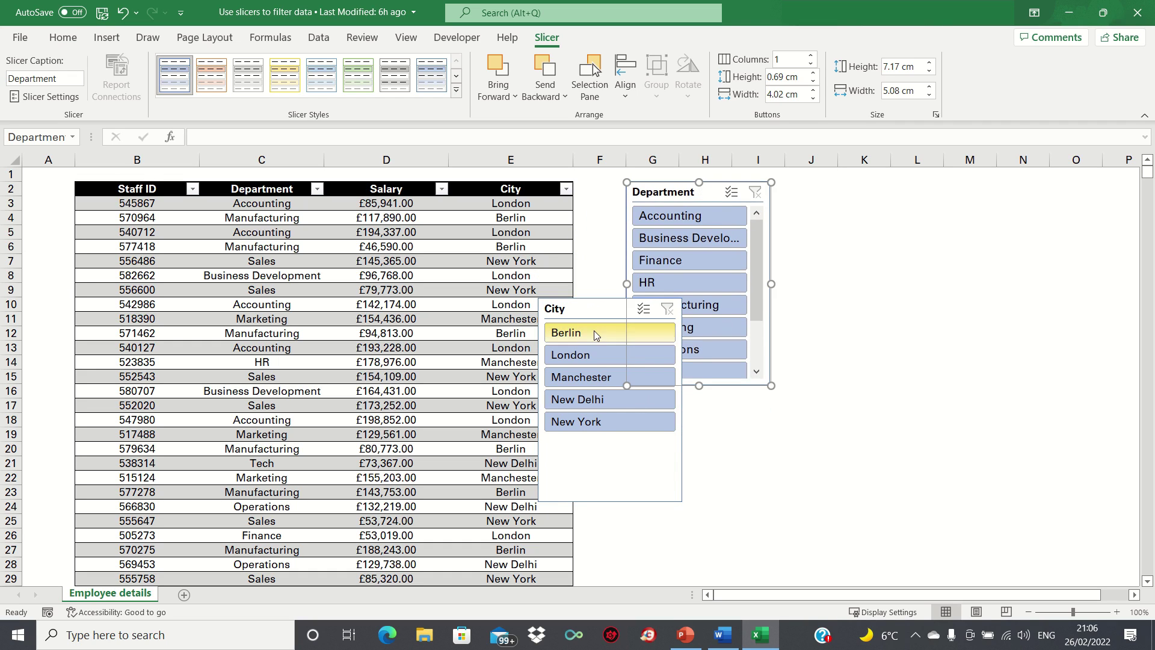
{"action": "left_click_drag", "start_coordinate": [586, 309], "coordinate": [883, 192]}
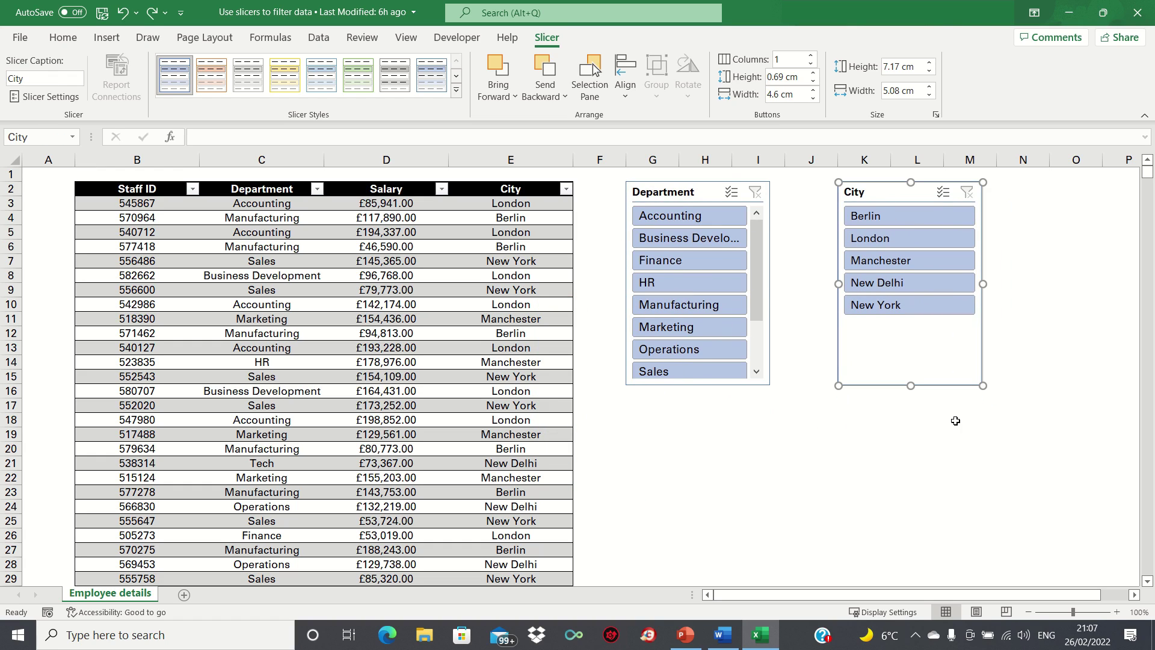
Step: Apply the Light Green slicer style to the City slicer
{"action": "left_click", "coordinate": [357, 83]}
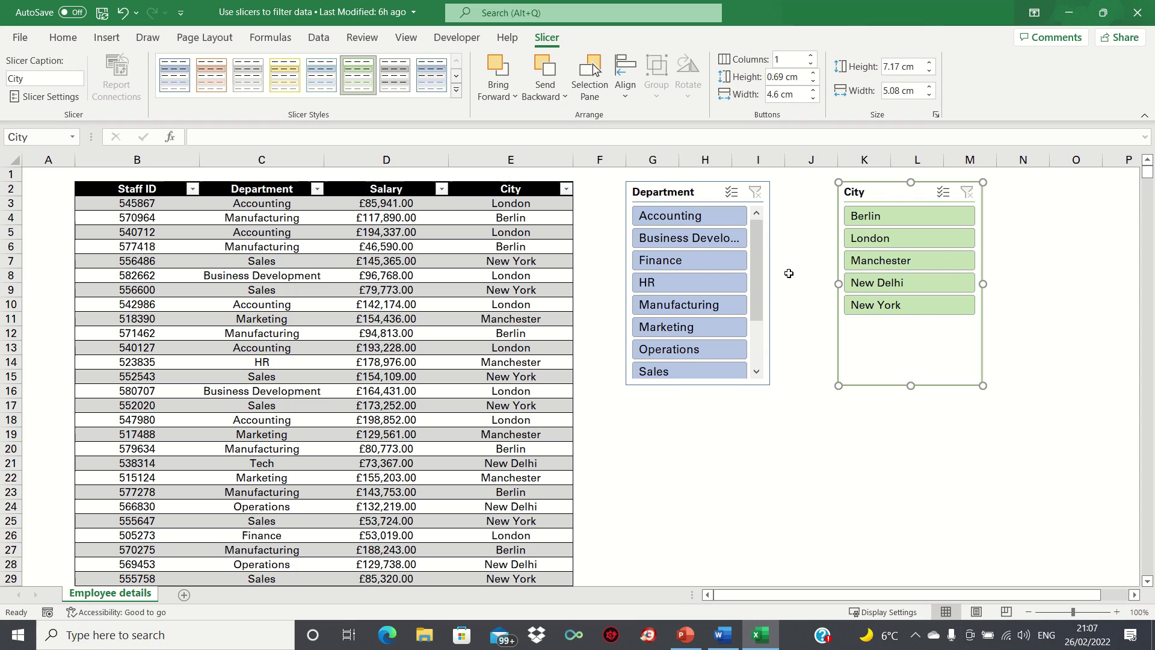
Step: Filter the table to London, then to the Accounting and Finance departments, leaving 201 records
{"action": "left_click", "coordinate": [883, 241]}
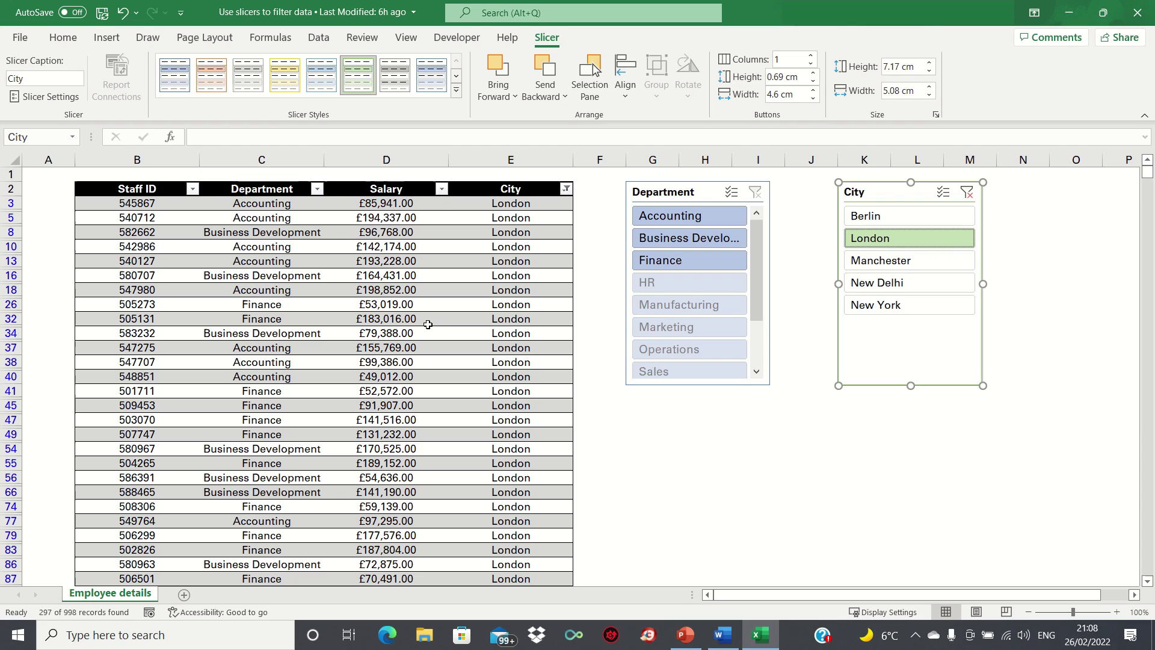
{"action": "left_click", "coordinate": [640, 263]}
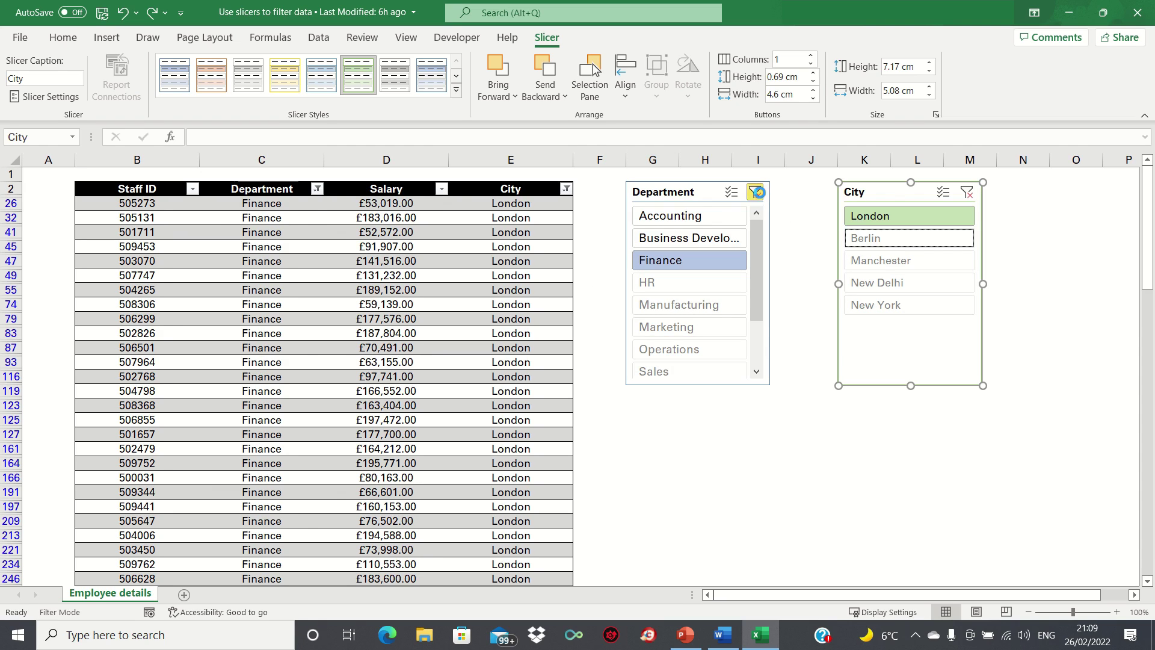
{"action": "left_click", "coordinate": [759, 195]}
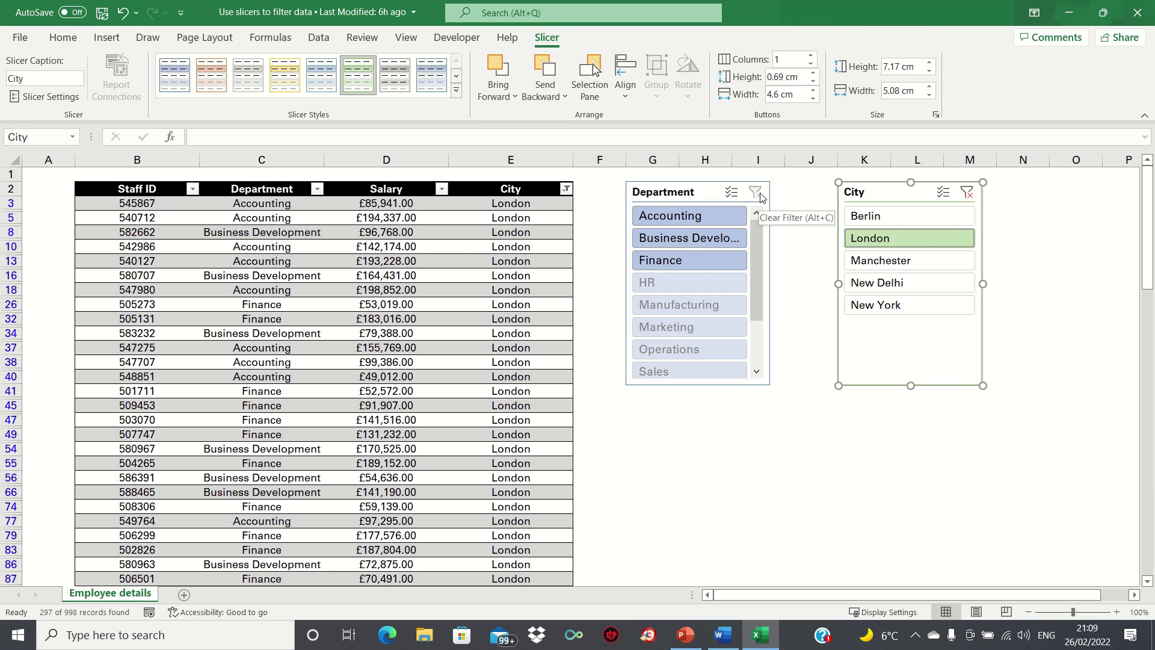
{"action": "left_click", "coordinate": [721, 215]}
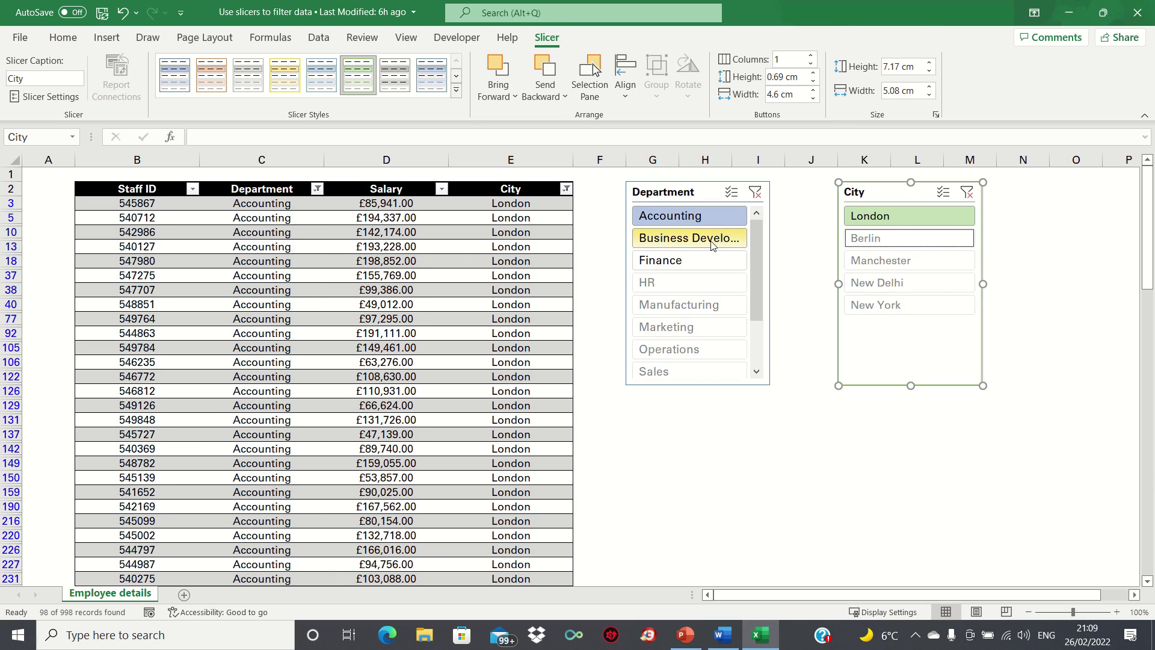
{"action": "left_click", "coordinate": [711, 241]}
{"action": "left_click", "coordinate": [709, 258]}
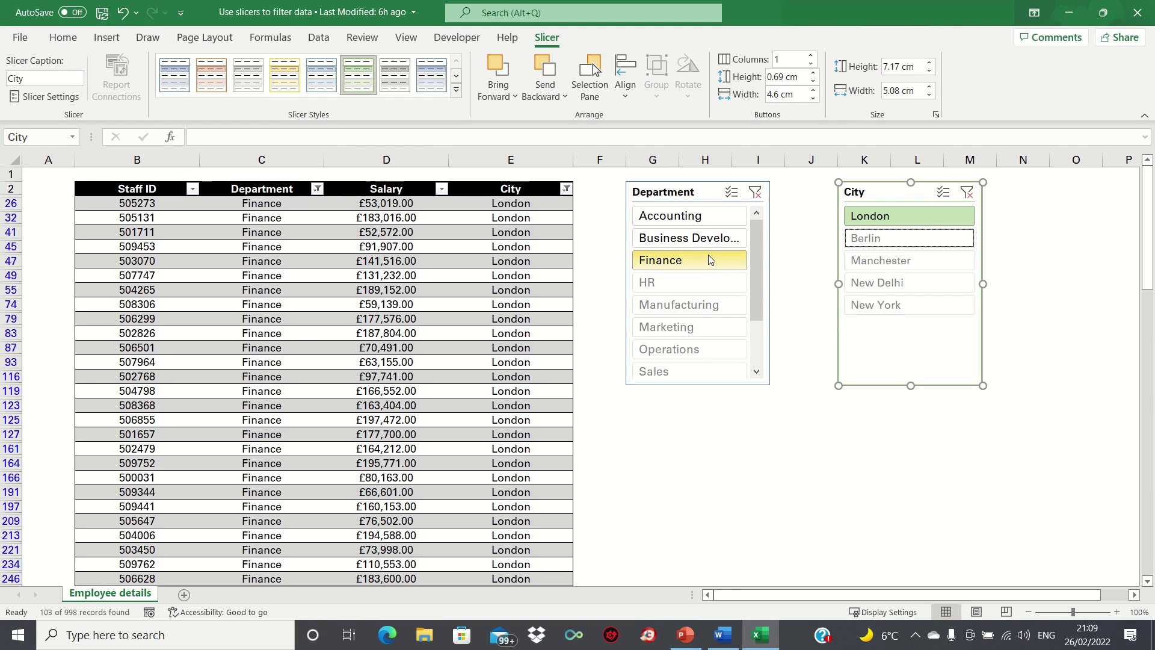
{"action": "left_click", "coordinate": [698, 224], "text": "ctrl"}
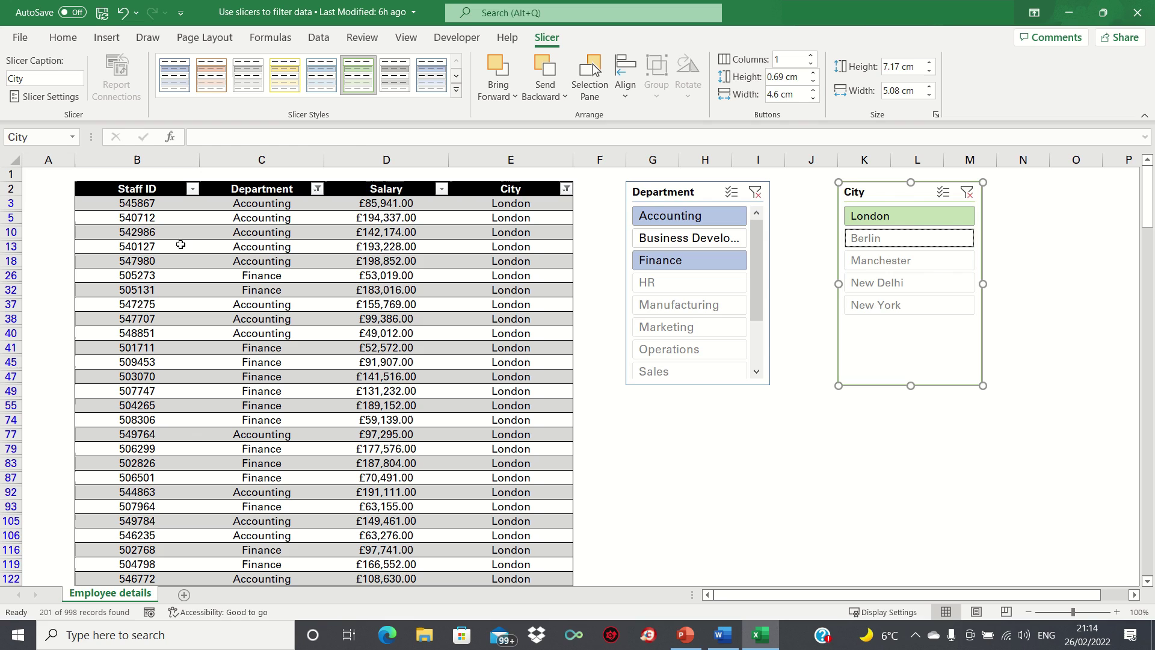
Step: Insert a PivotTable from the employee table on a new worksheet
{"action": "left_click", "coordinate": [147, 222]}
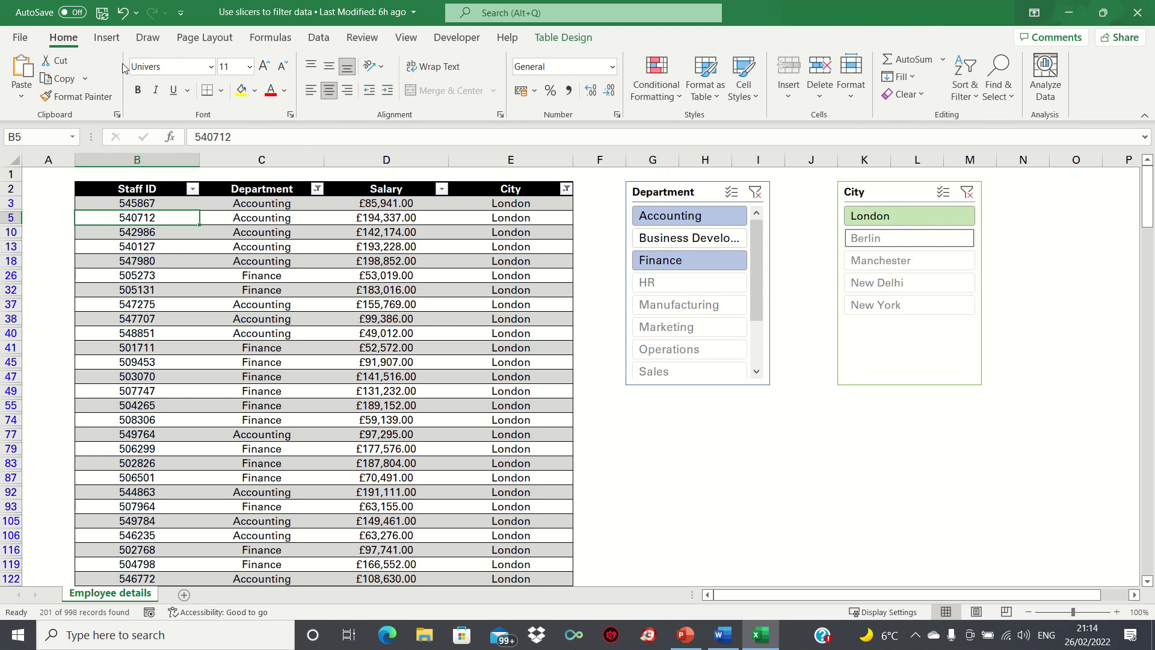
{"action": "left_click", "coordinate": [114, 40]}
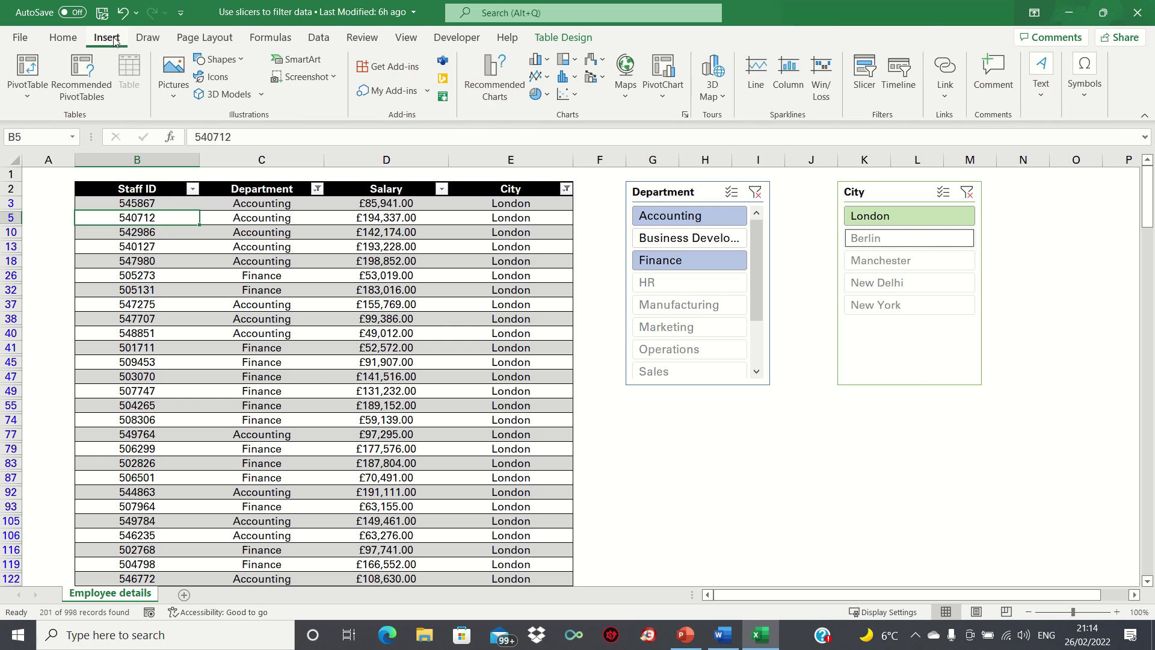
{"action": "left_click", "coordinate": [32, 89]}
{"action": "left_click", "coordinate": [44, 118]}
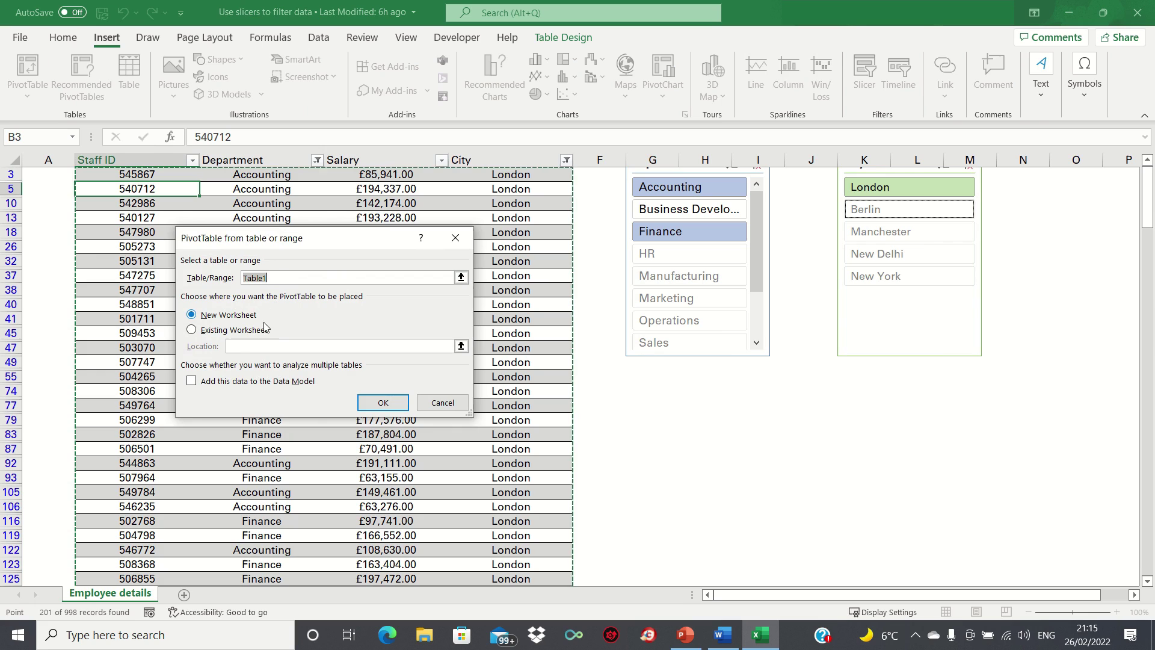
{"action": "left_click", "coordinate": [379, 402]}
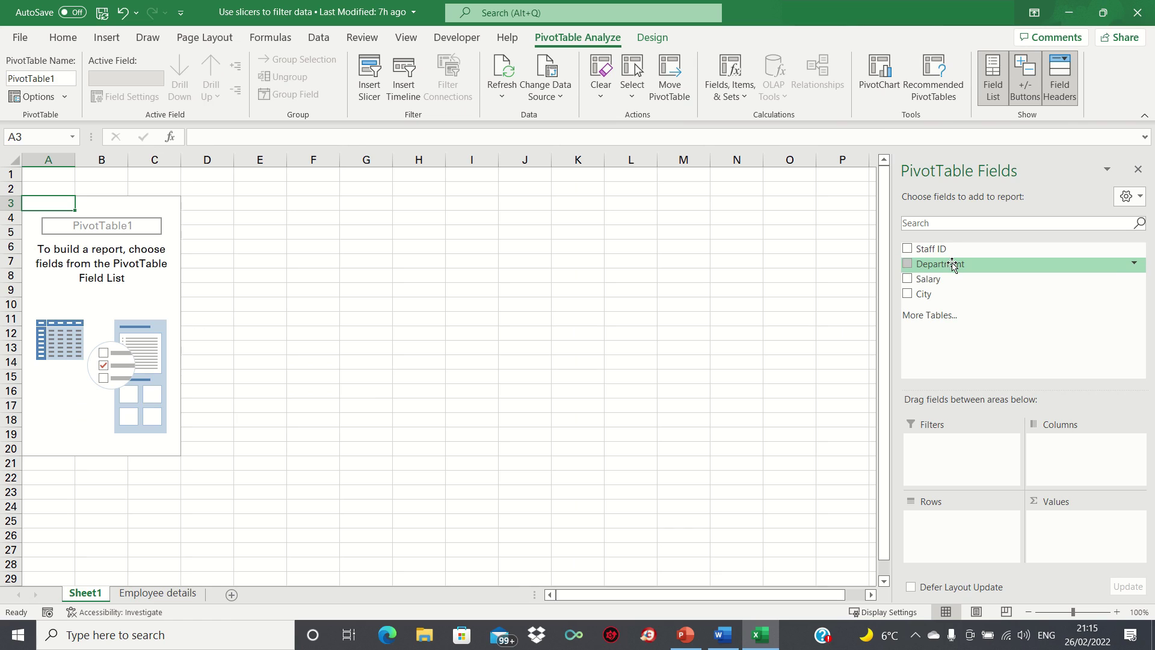
Step: Lay out the pivot with Department in Columns, City in Rows, and Sum of Salary in Values
{"action": "left_click_drag", "start_coordinate": [953, 265], "coordinate": [1059, 442]}
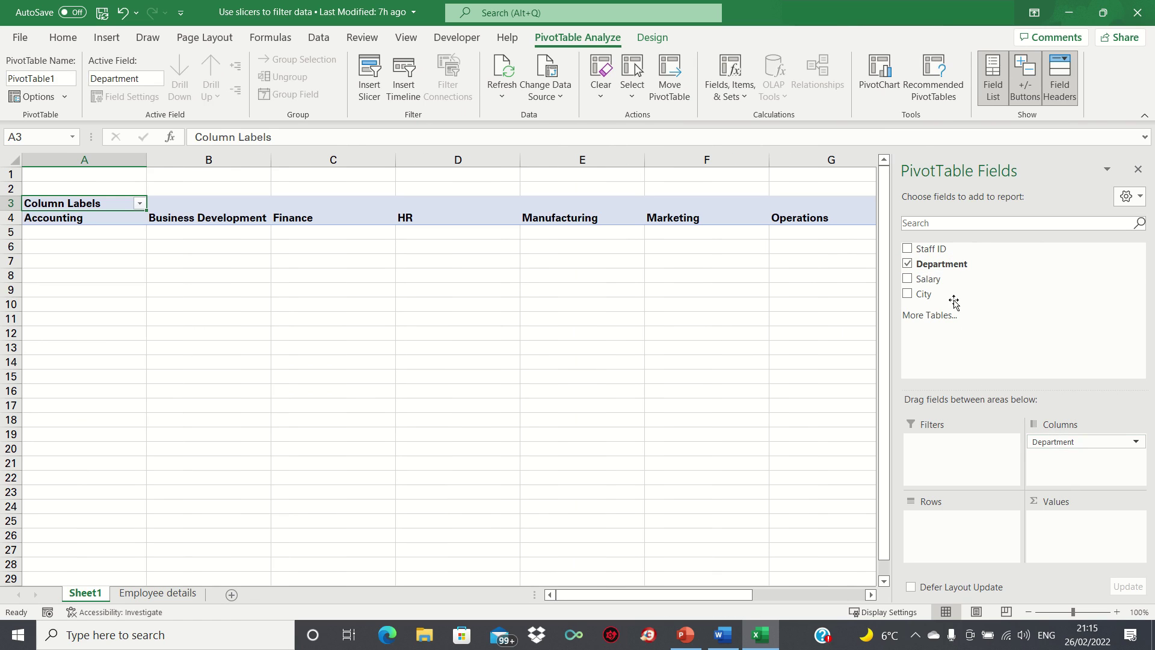
{"action": "left_click_drag", "start_coordinate": [940, 295], "coordinate": [951, 521]}
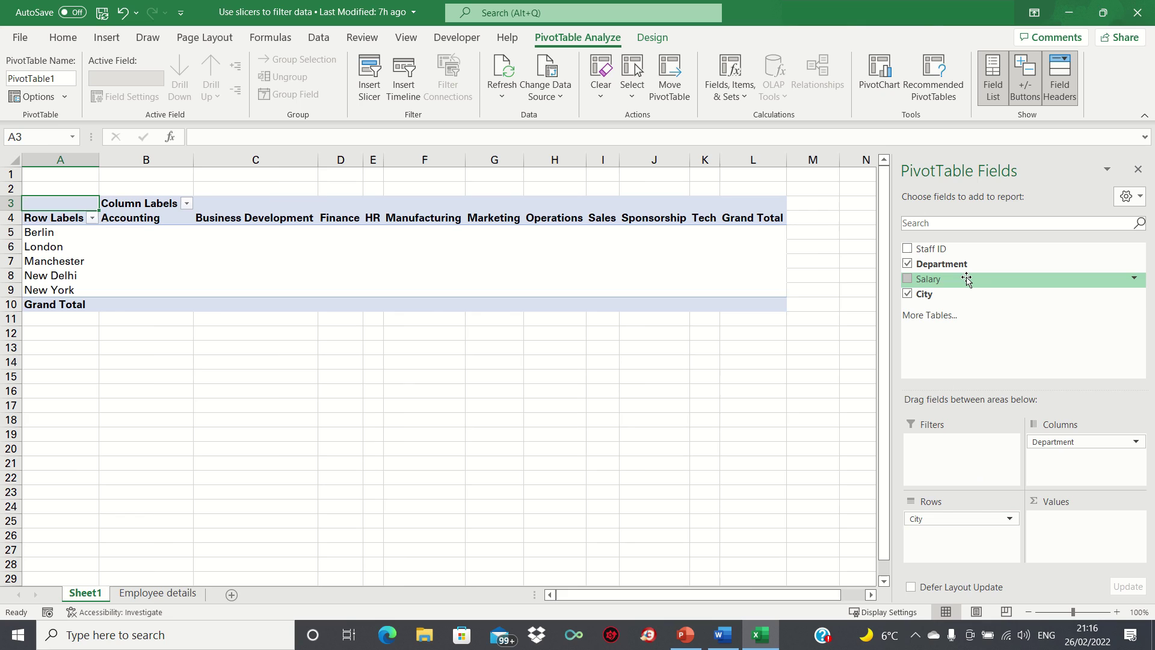
{"action": "left_click_drag", "start_coordinate": [967, 280], "coordinate": [1063, 532]}
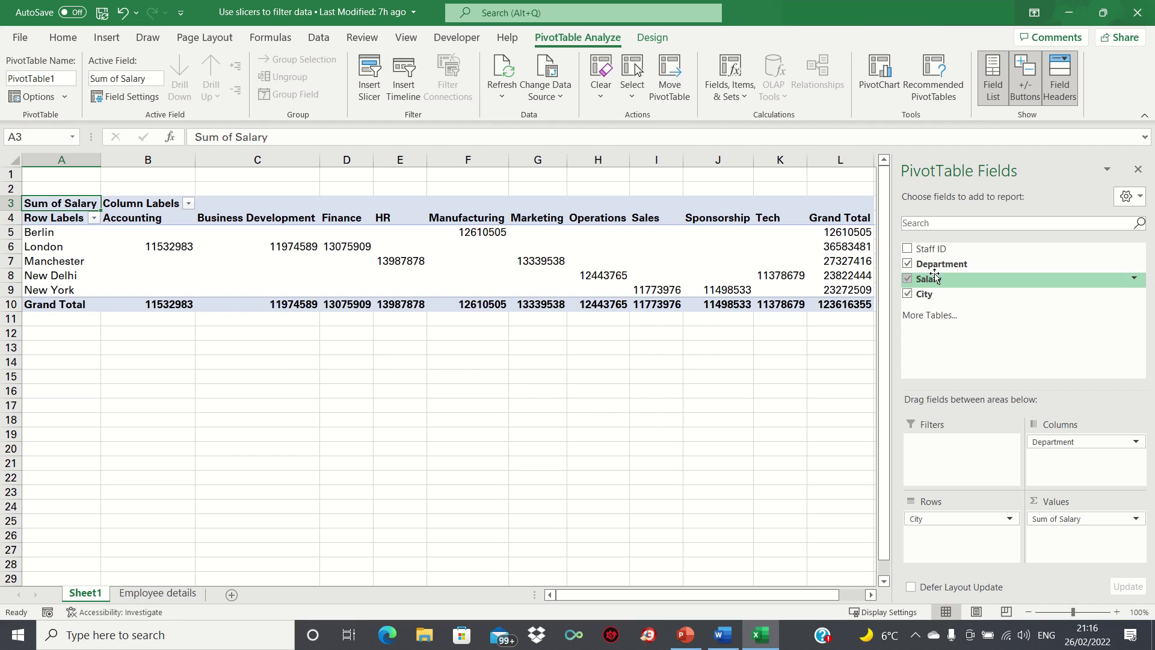
{"action": "left_click", "coordinate": [1138, 169]}
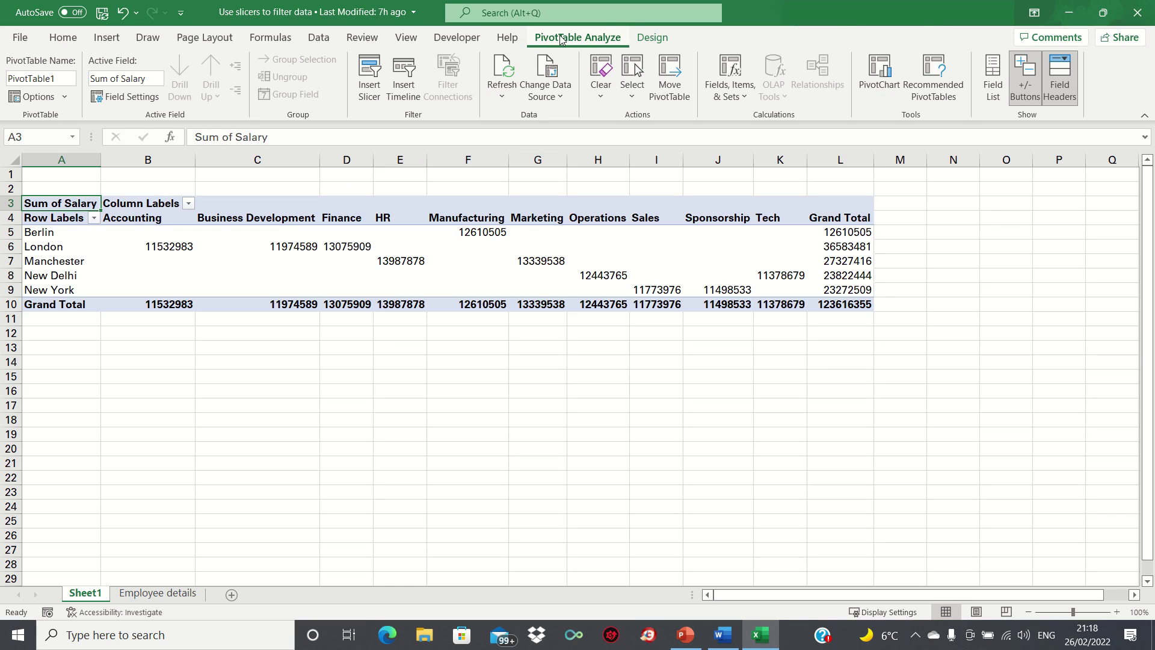
Step: Insert a Department slicer for PivotTable1 and position it below the pivot table
{"action": "left_click", "coordinate": [372, 83]}
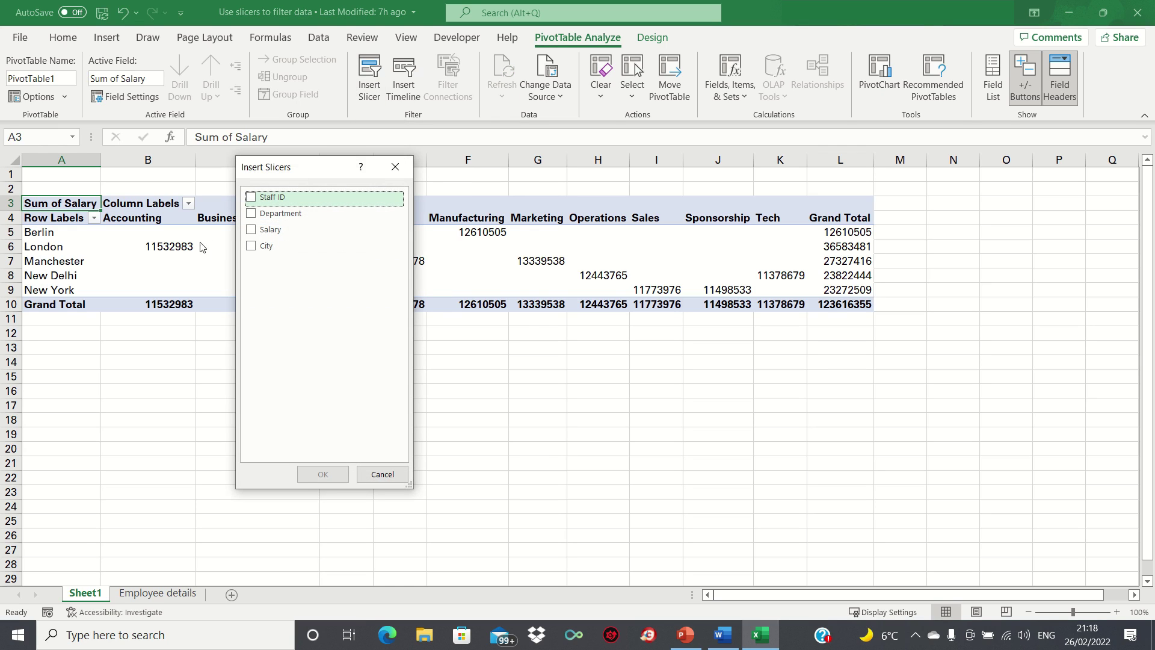
{"action": "left_click", "coordinate": [252, 215]}
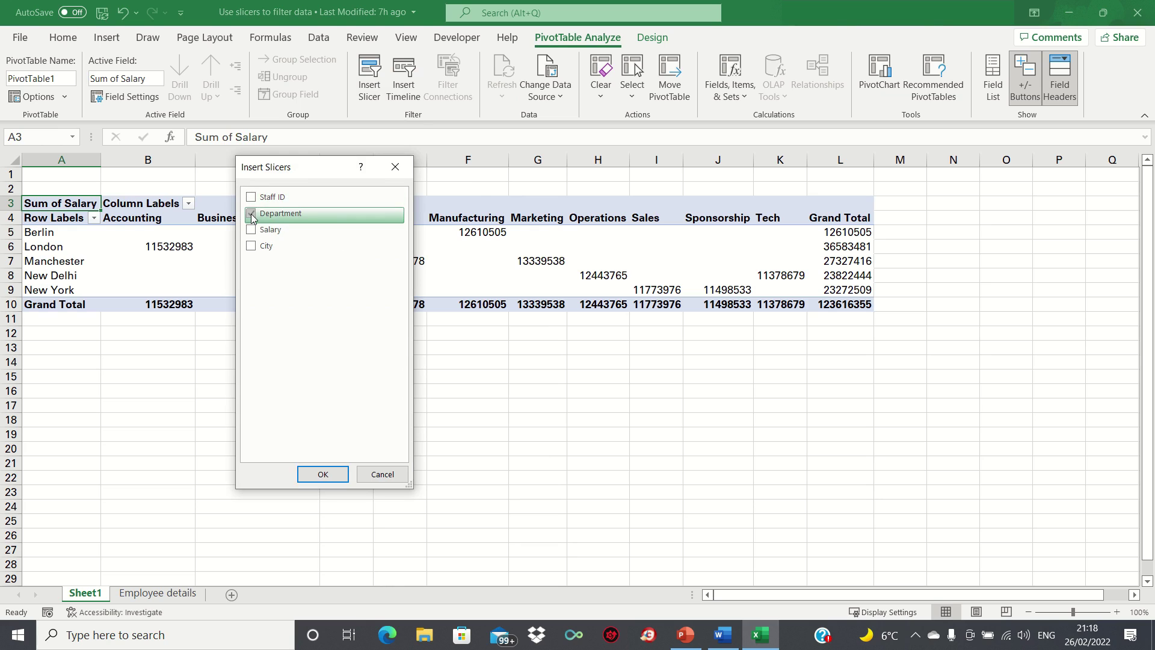
{"action": "left_click", "coordinate": [325, 475]}
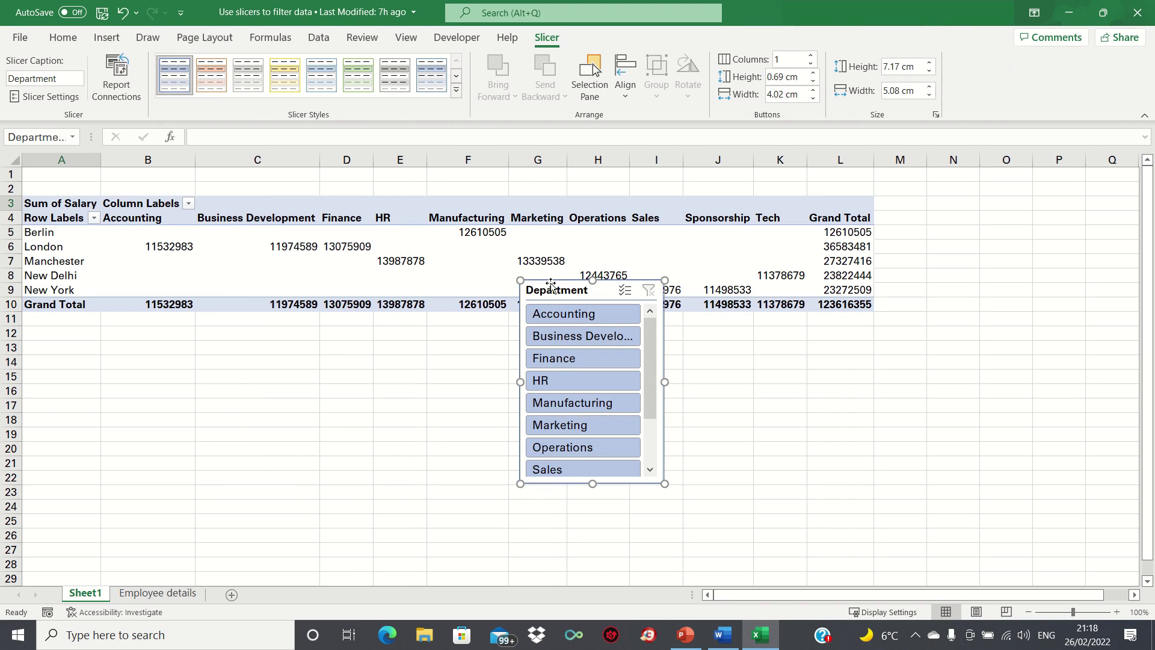
{"action": "left_click_drag", "start_coordinate": [551, 281], "coordinate": [150, 335]}
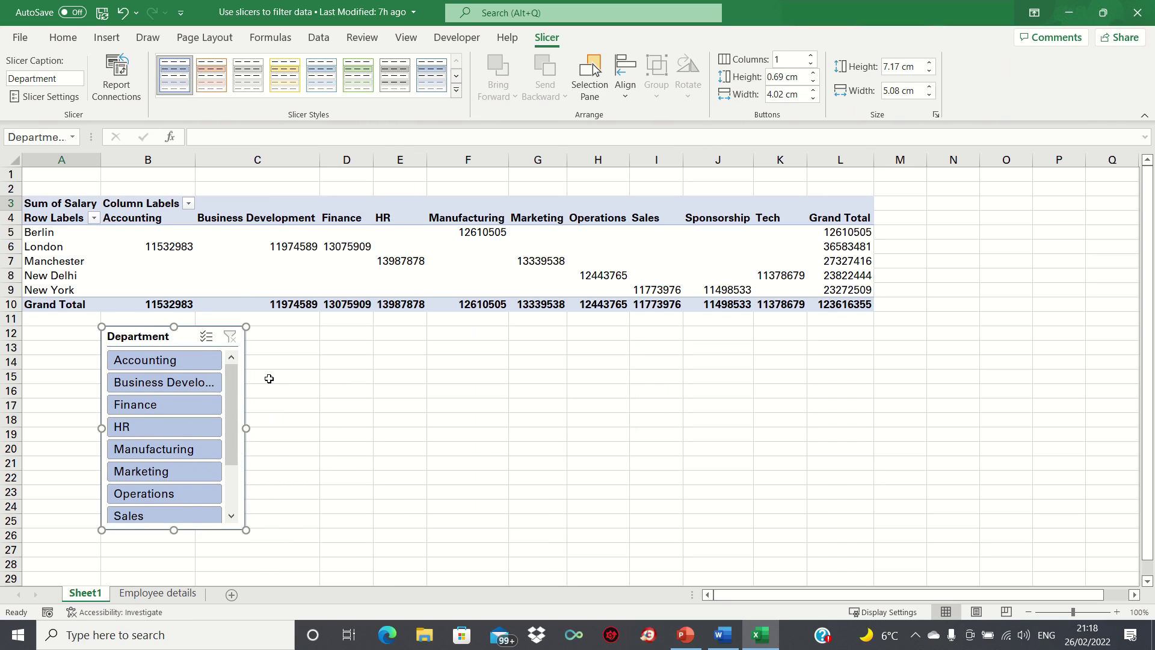
Step: Select Accounting, Business Development, Finance, HR and Manufacturing in the slicer, totalling 63181864
{"action": "left_click", "coordinate": [186, 364]}
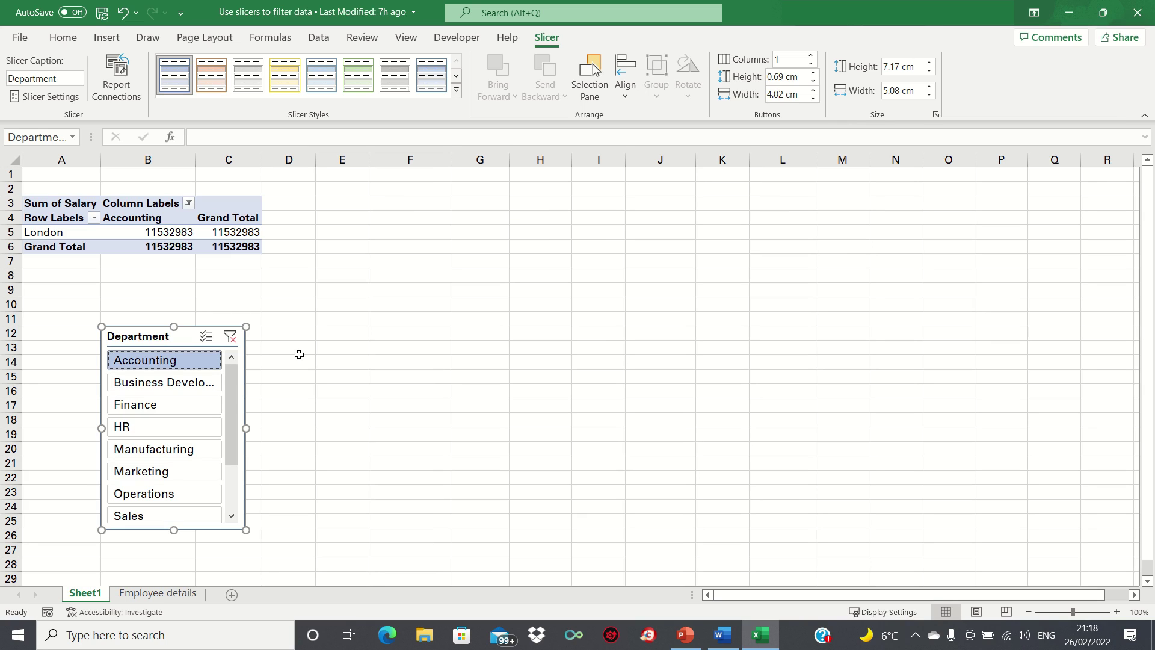
{"action": "left_click", "coordinate": [186, 386], "text": "ctrl"}
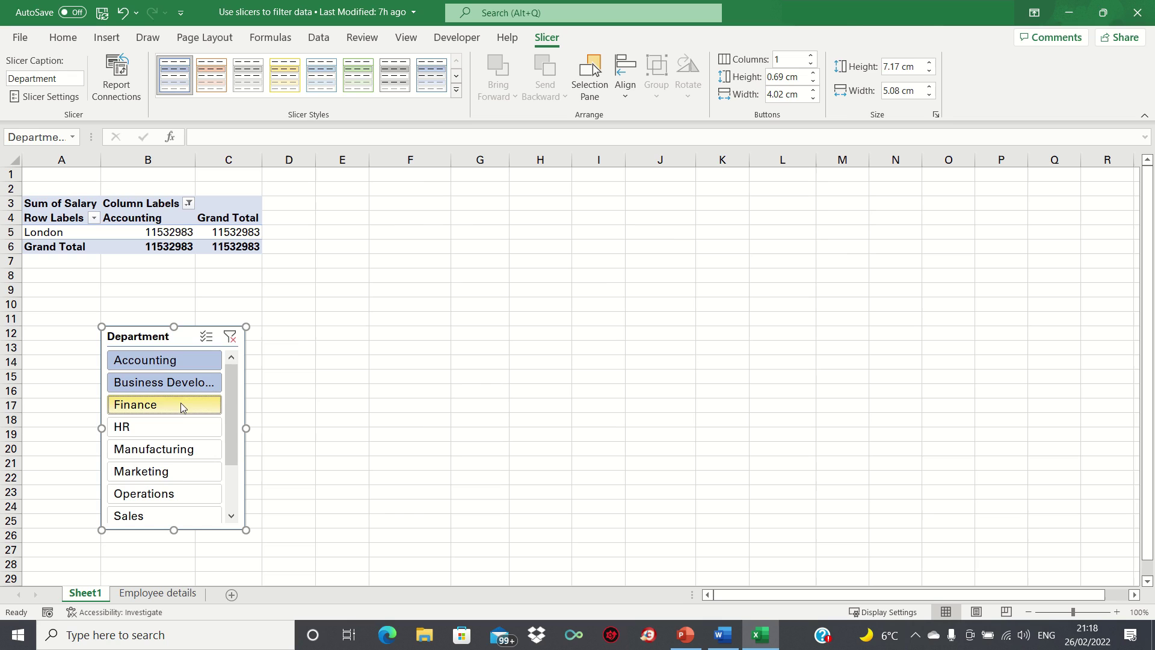
{"action": "left_click", "coordinate": [183, 407], "text": "ctrl"}
{"action": "left_click", "coordinate": [178, 429], "text": "ctrl"}
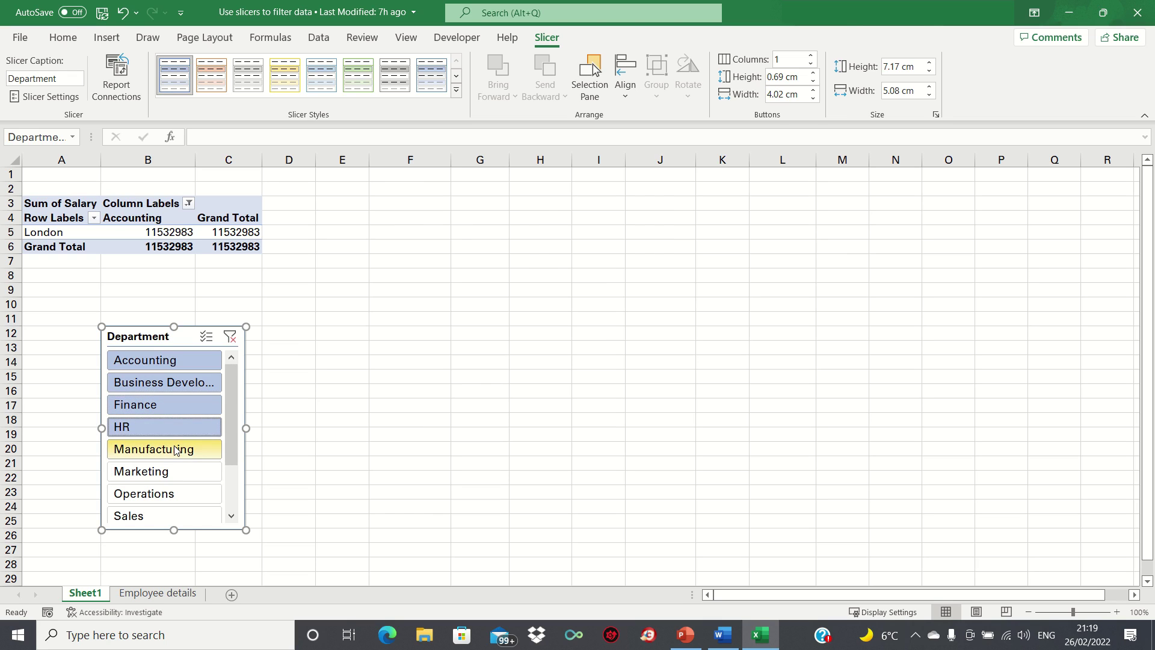
{"action": "left_click", "coordinate": [176, 451], "text": "ctrl"}
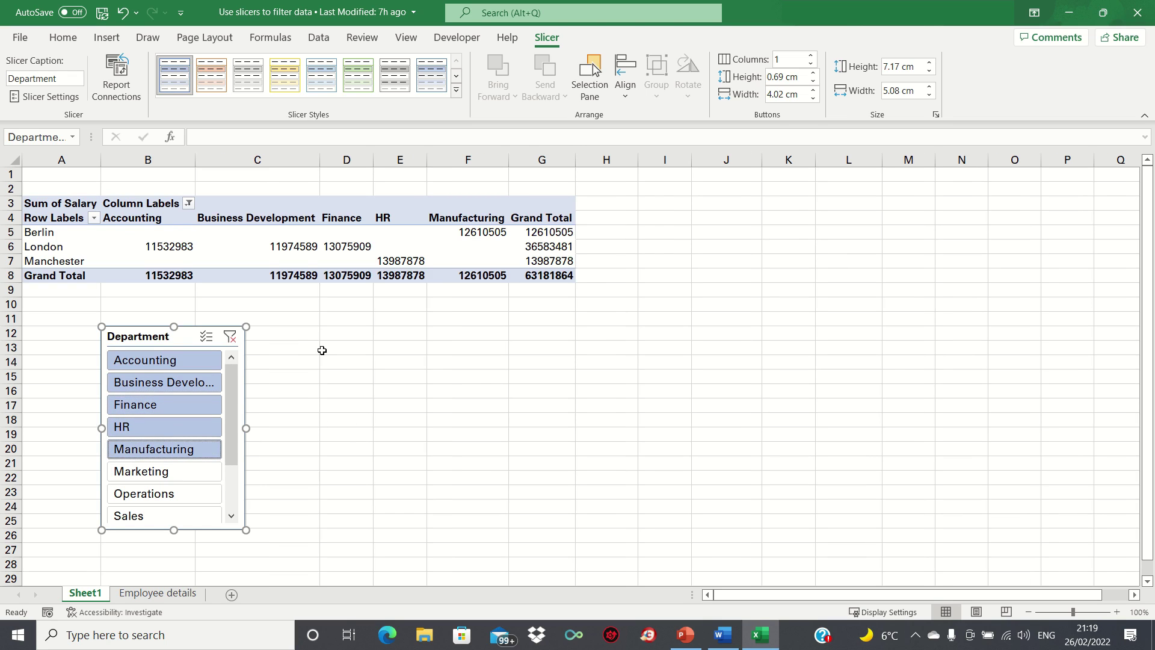